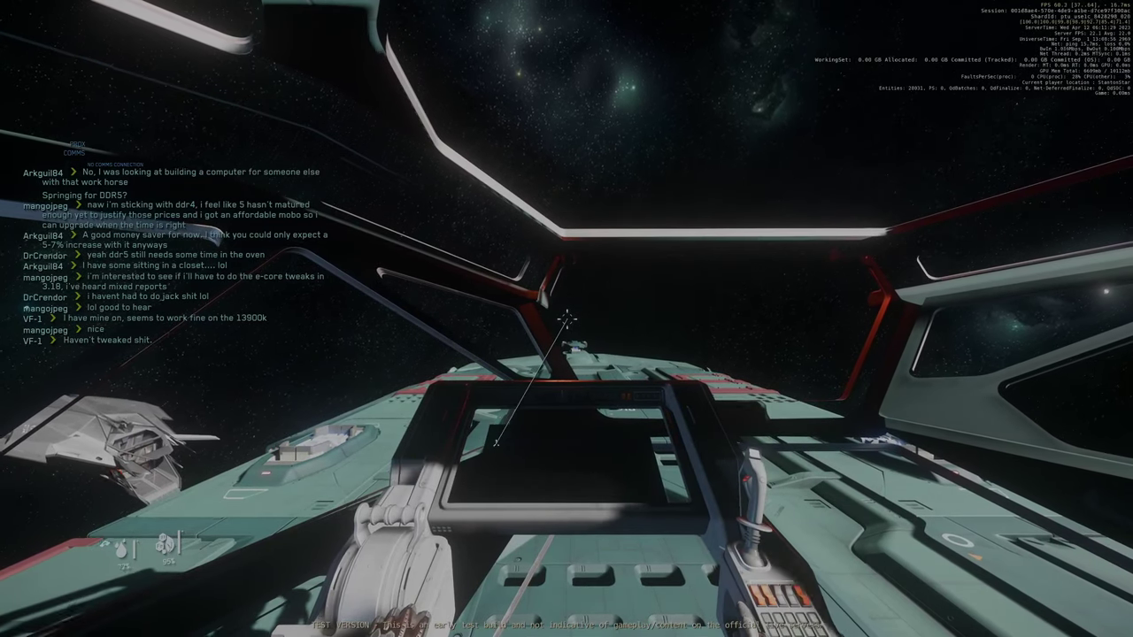
# Step: Power up the cockpit, inspect the ship from third-person view, and open the star map
pyautogui.press('u')
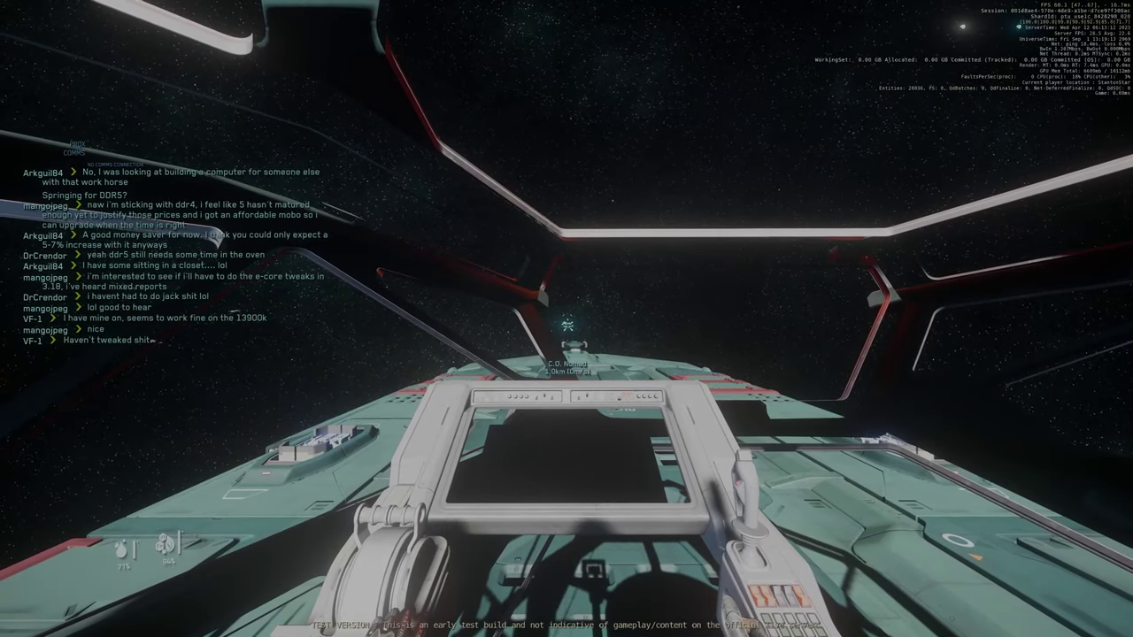
pyautogui.press('F4')
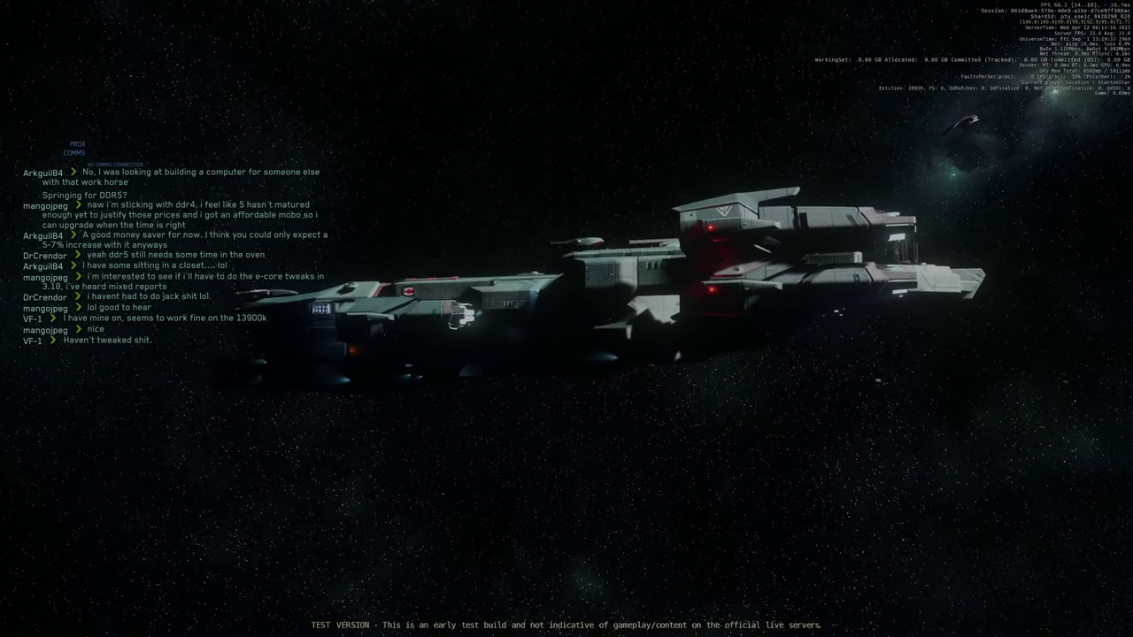
pyautogui.press('F4')
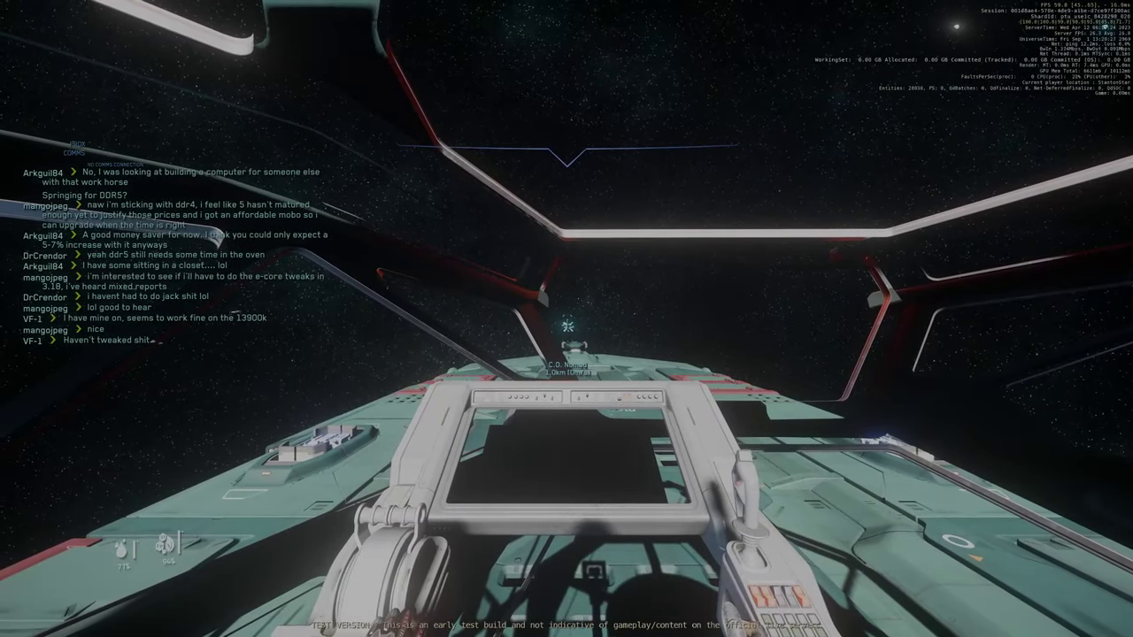
pyautogui.press('F4')
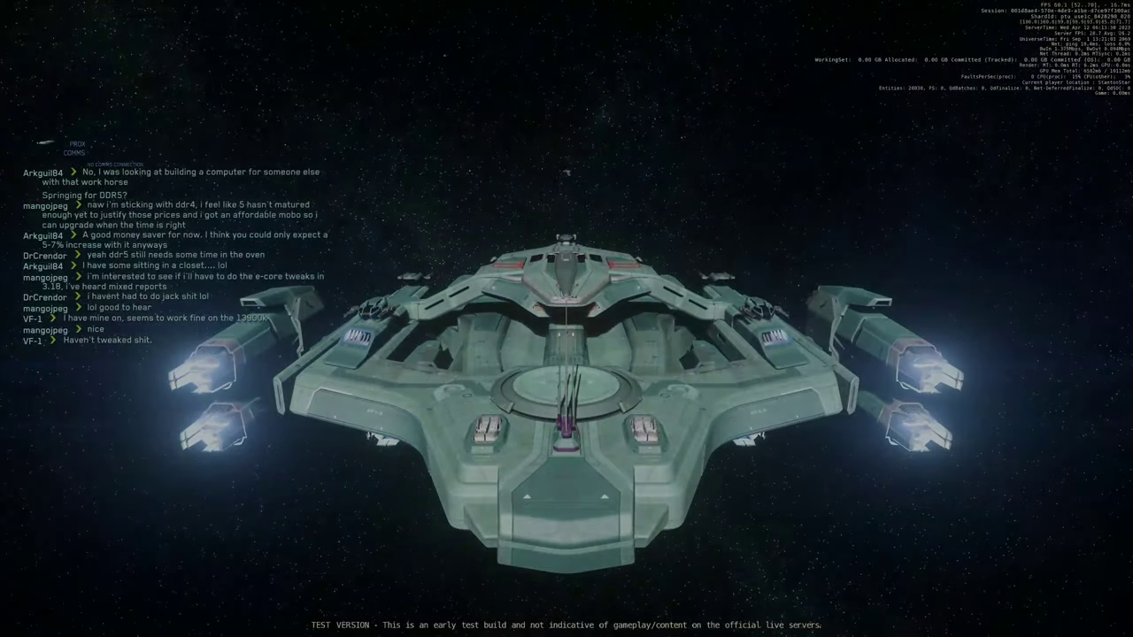
pyautogui.press('F4')
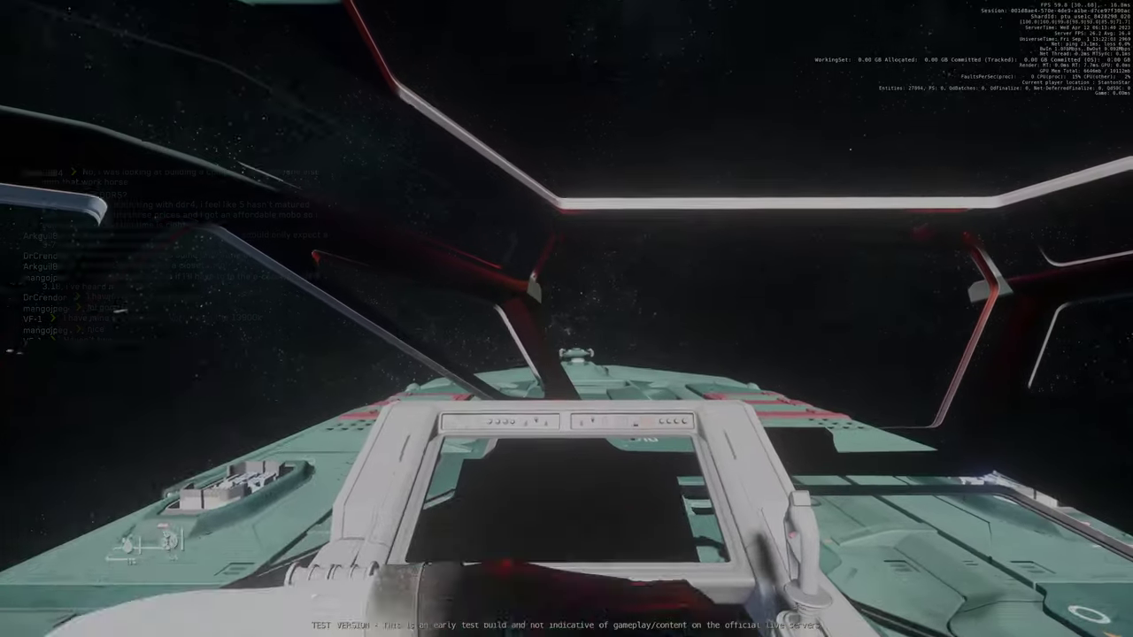
pyautogui.press('F2')
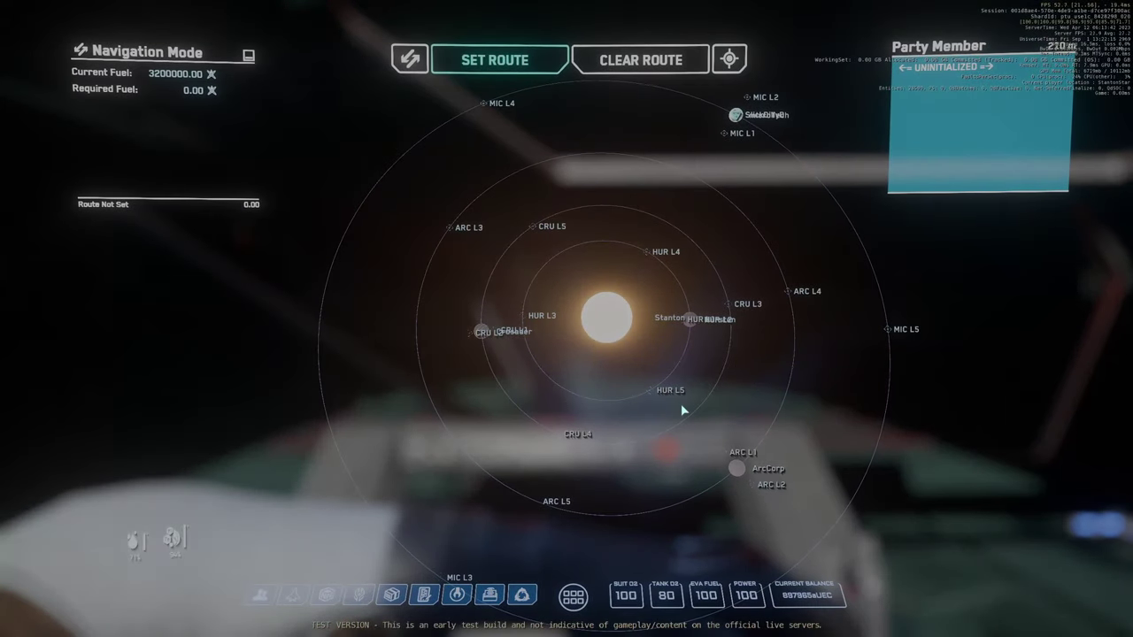
# Step: Pick Port Tressler above microTech as the destination, then close the star map
pyautogui.click(691, 324)
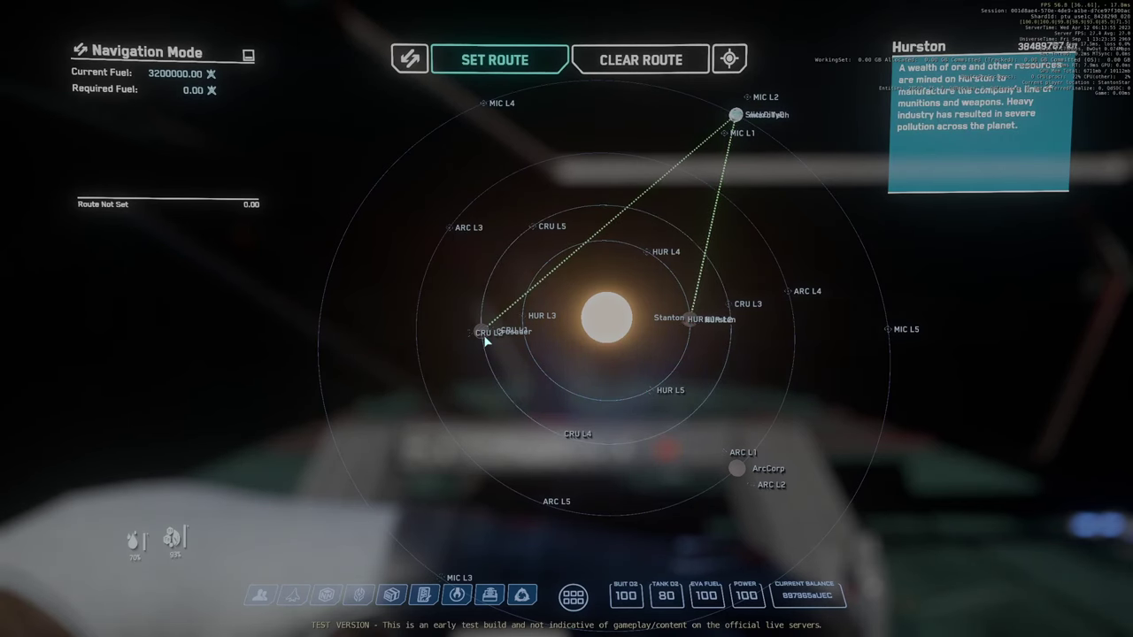
pyautogui.doubleClick(736, 114)
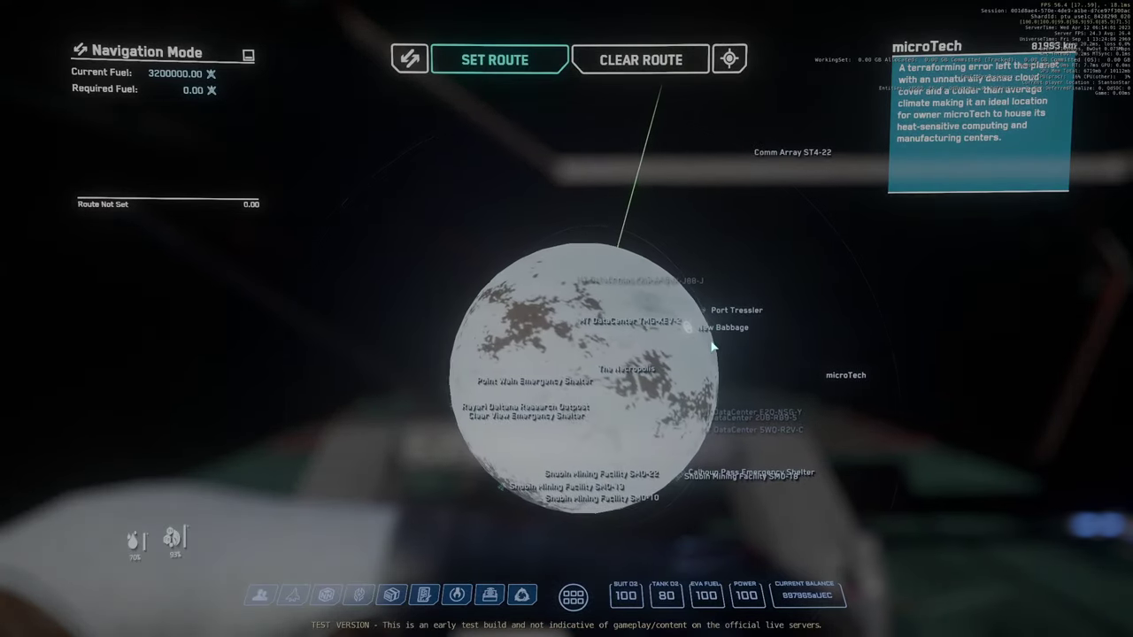
pyautogui.press('F2')
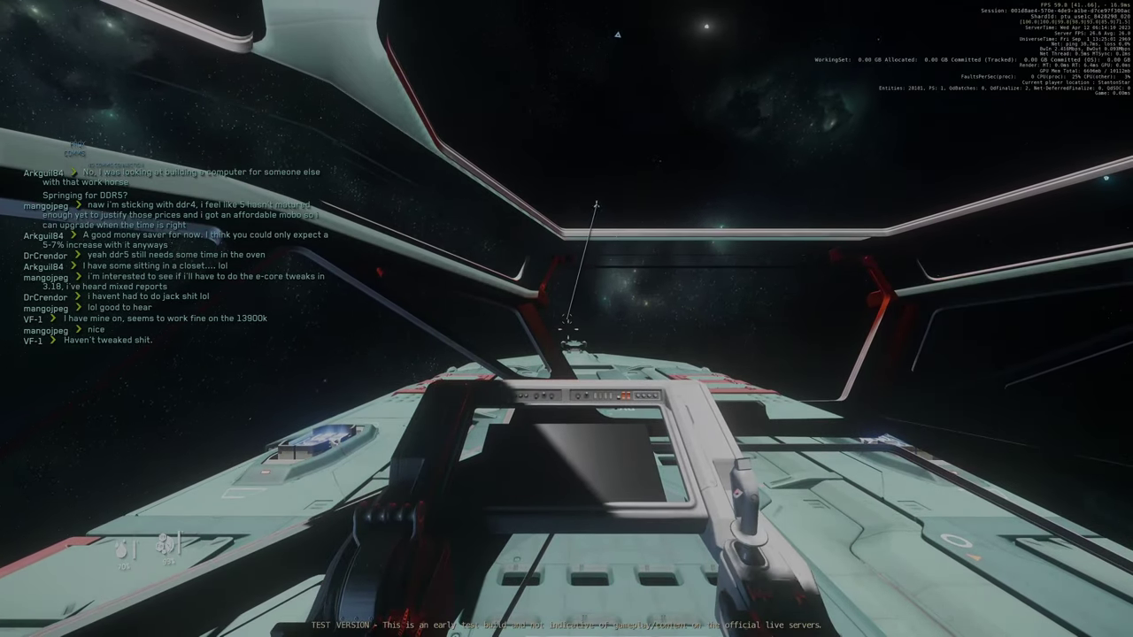
# Step: Check the ship from the external camera and dismiss the quantum calibration notice
pyautogui.press('F4')
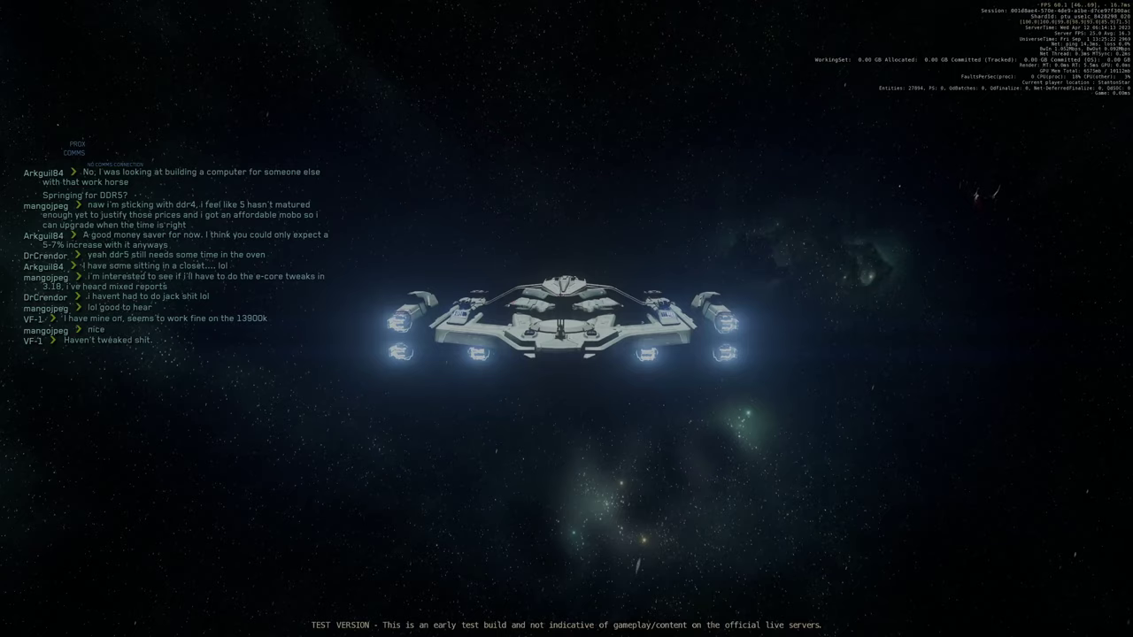
pyautogui.press('F4')
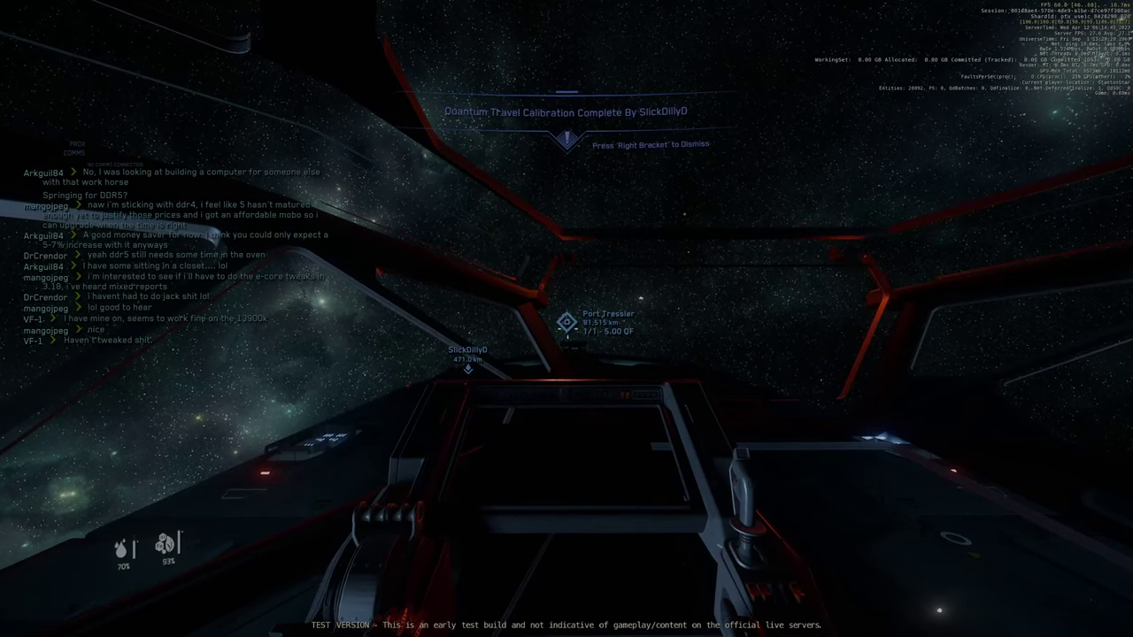
pyautogui.press(']')
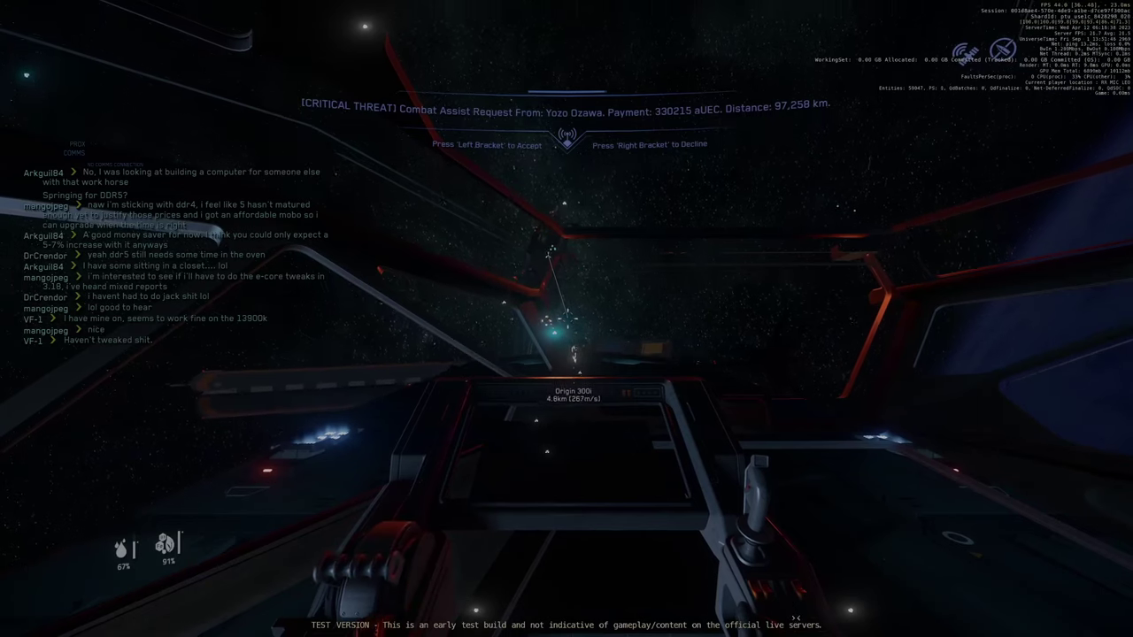
# Step: Lock onto the Anvil C8X Pisces Expedition and ping surrounding contacts with a scan
pyautogui.press('t')
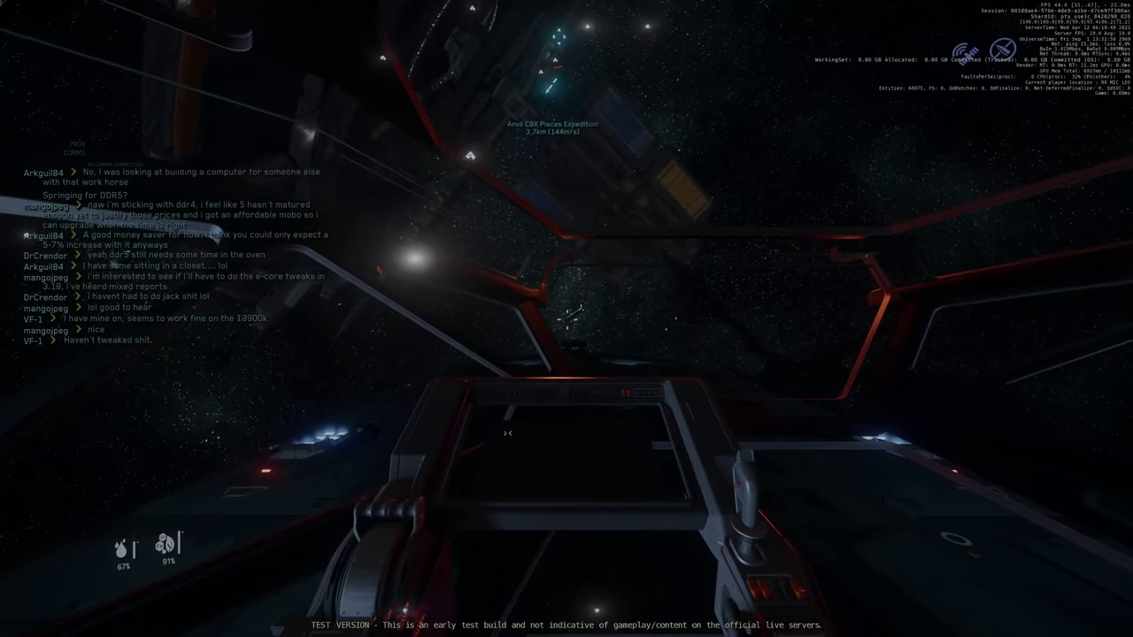
pyautogui.press('Tab')
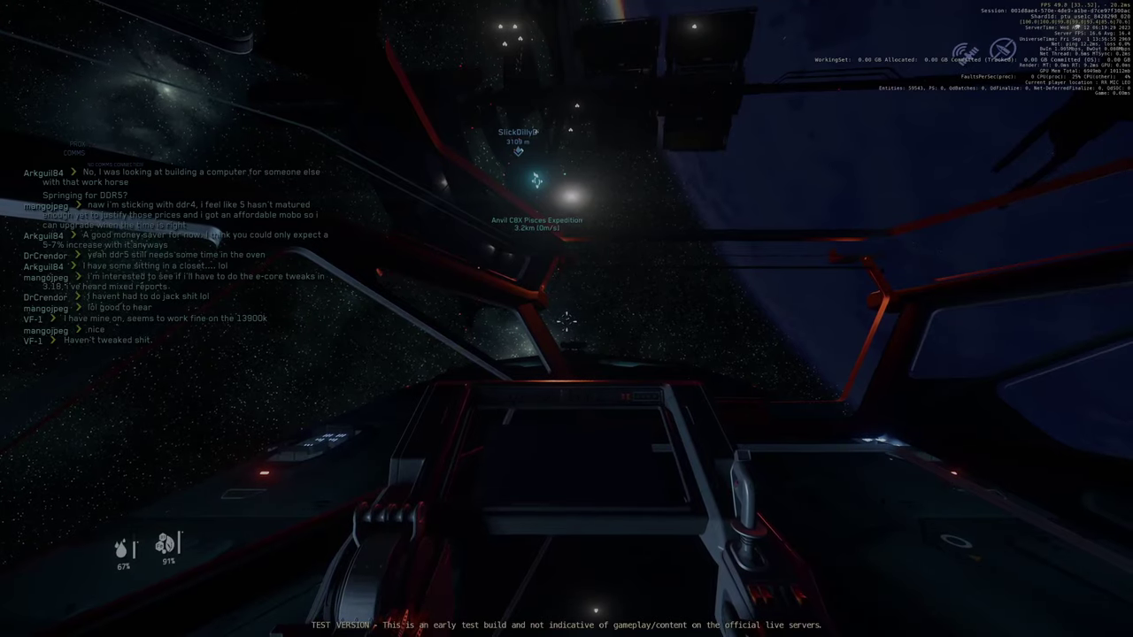
# Step: Set a four-leg route to Port Olisar above Crusader, needing 3524.58 fuel
pyautogui.press('F2')
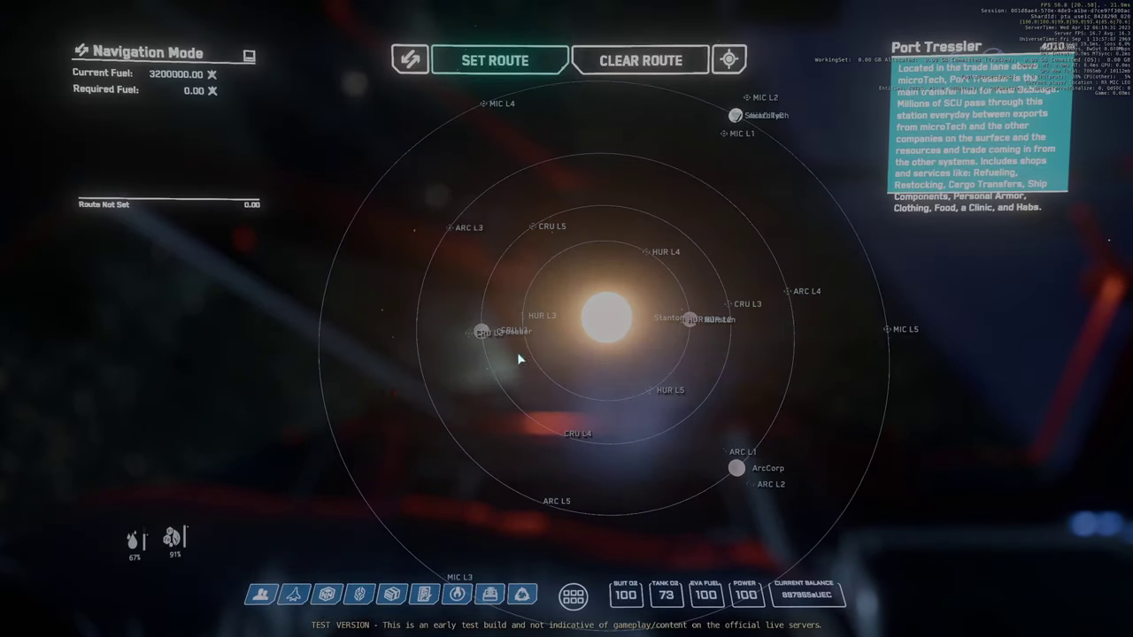
pyautogui.click(481, 331)
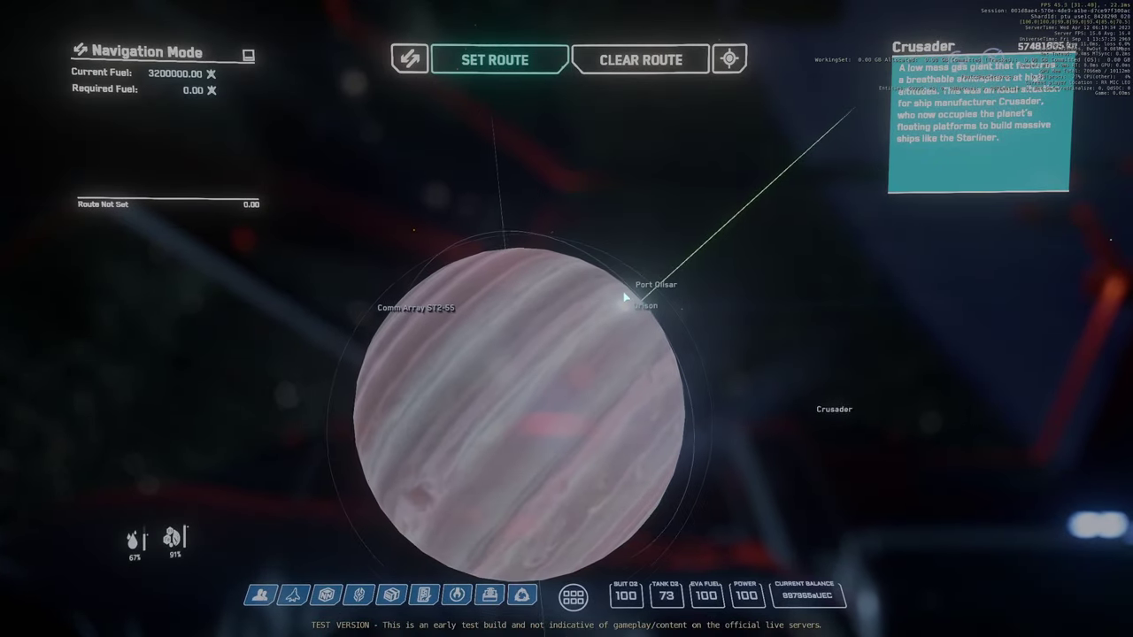
pyautogui.click(625, 298)
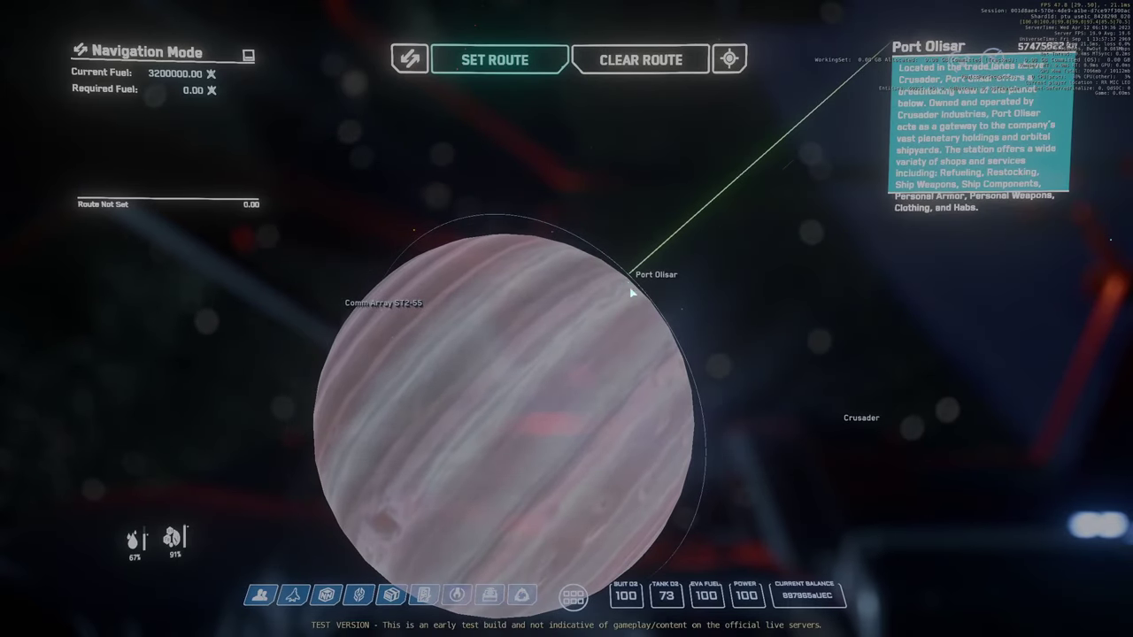
pyautogui.click(528, 68)
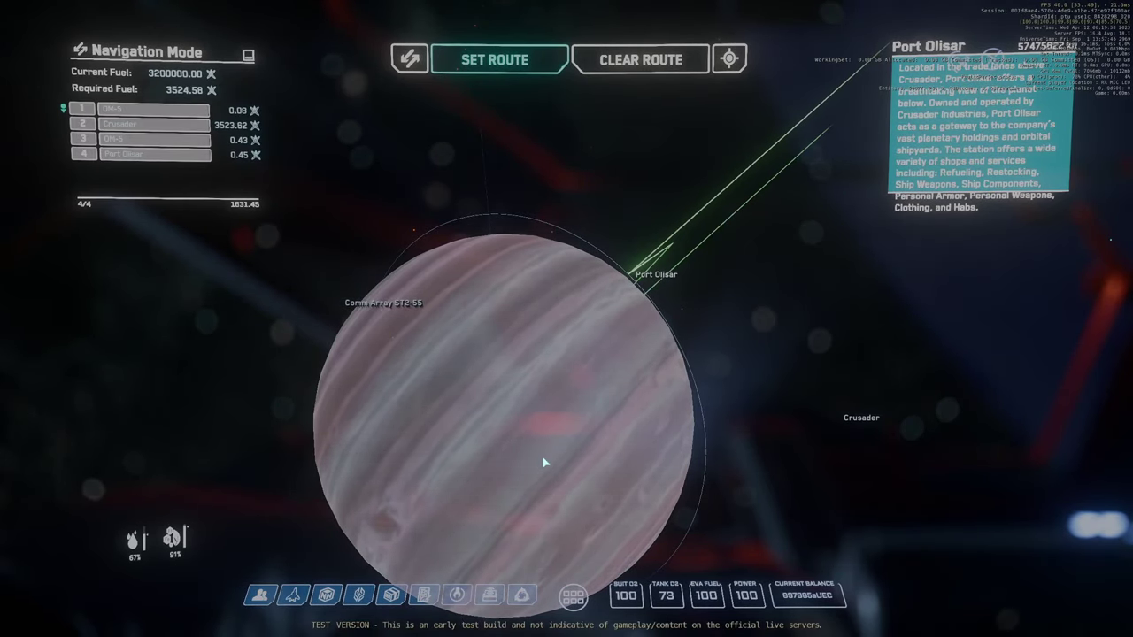
# Step: Leave the pilot seat and reopen the star map showing the Port Olisar route
pyautogui.press('F2')
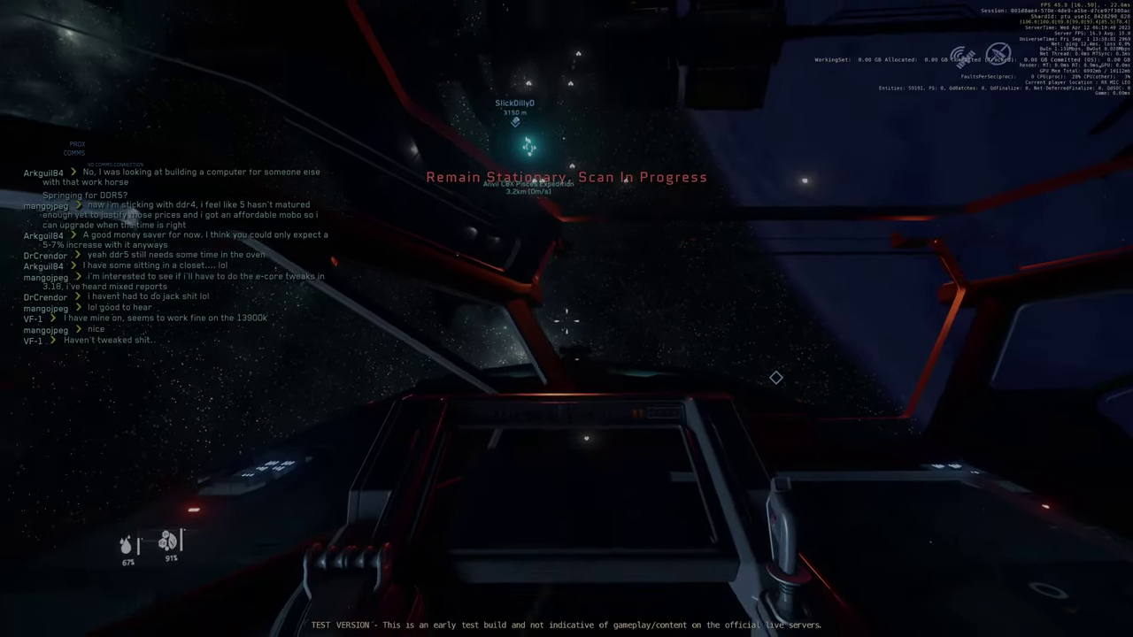
pyautogui.press('y')
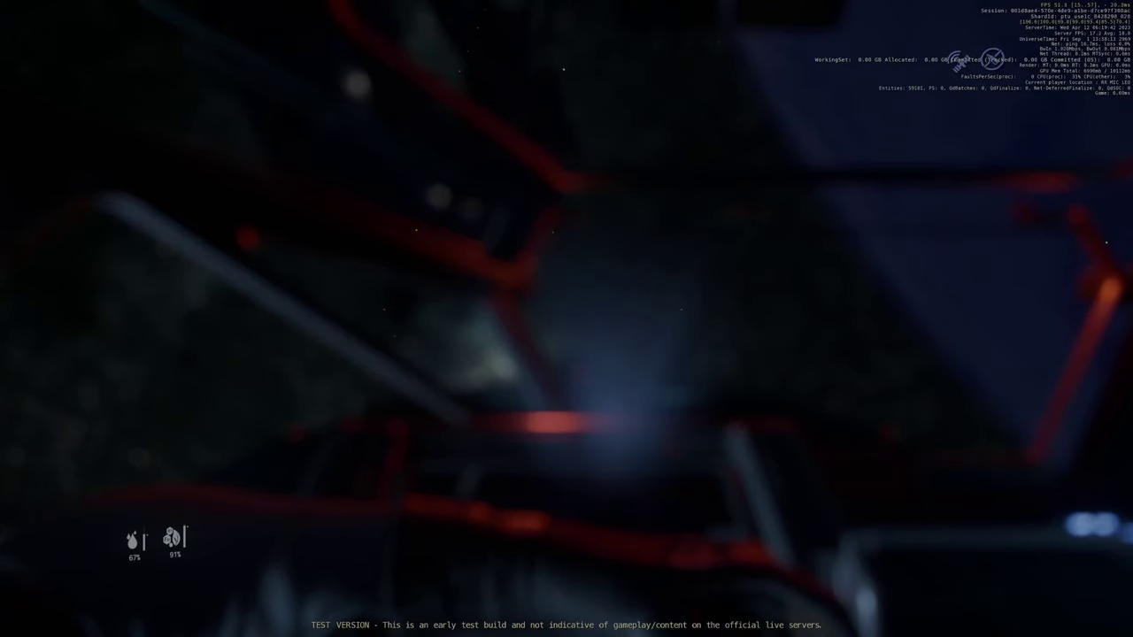
pyautogui.press('F2')
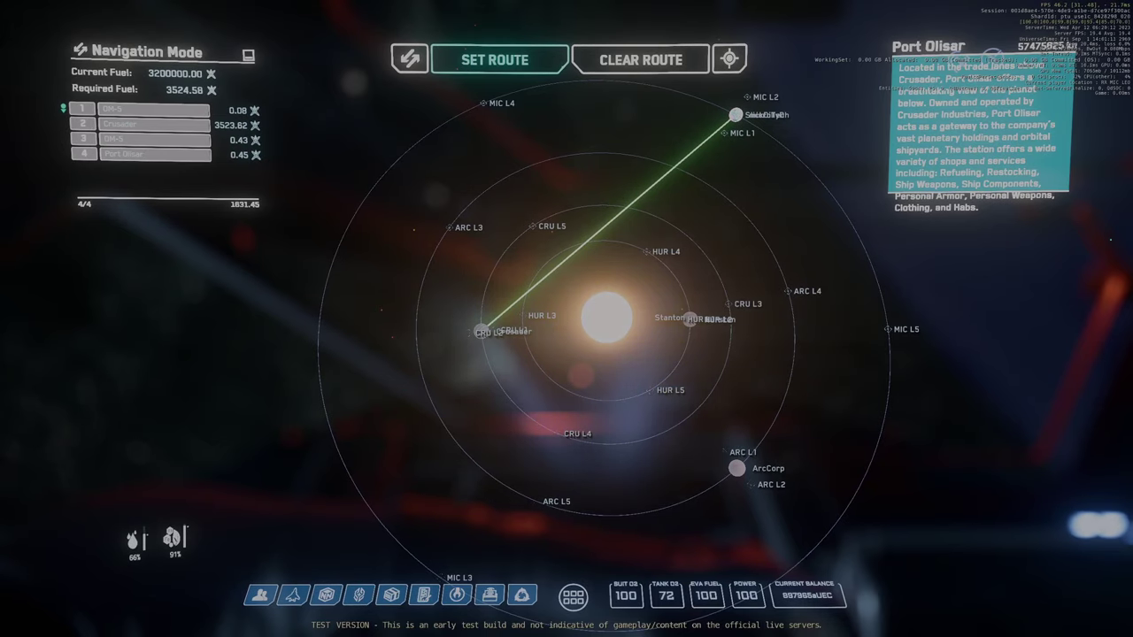
# Step: Close the star map, returning to the cockpit with OM-5 marked at 1,315 km
pyautogui.press('F2')
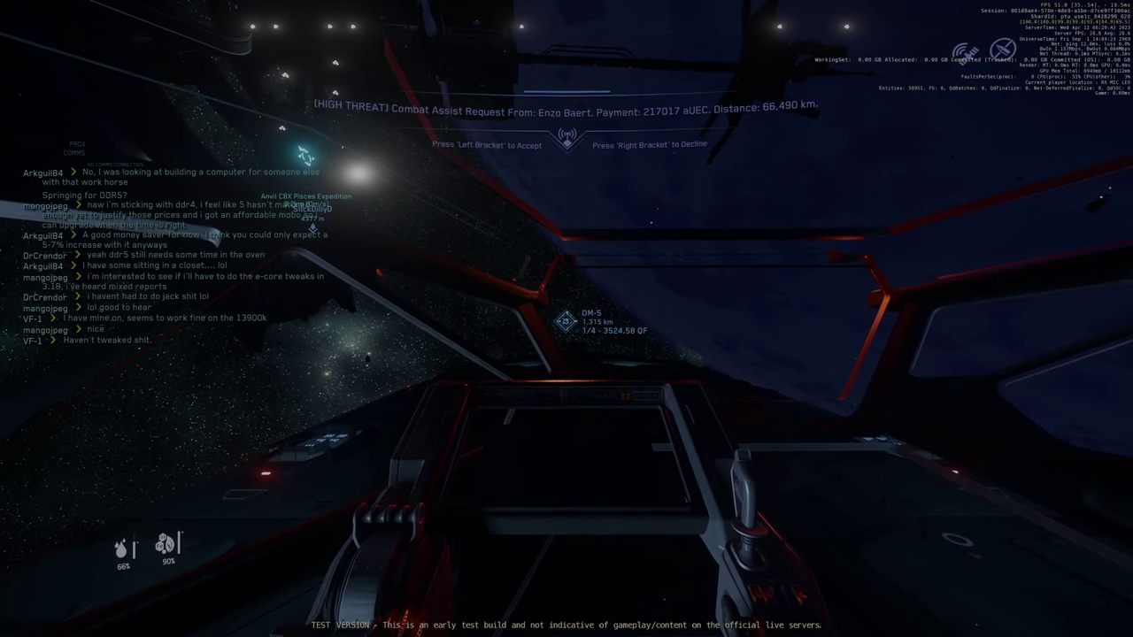
# Step: Accept Enzo Baert's high-threat Combat Assistance request and open the Contract Manager
pyautogui.press('[')
pyautogui.press('F1')
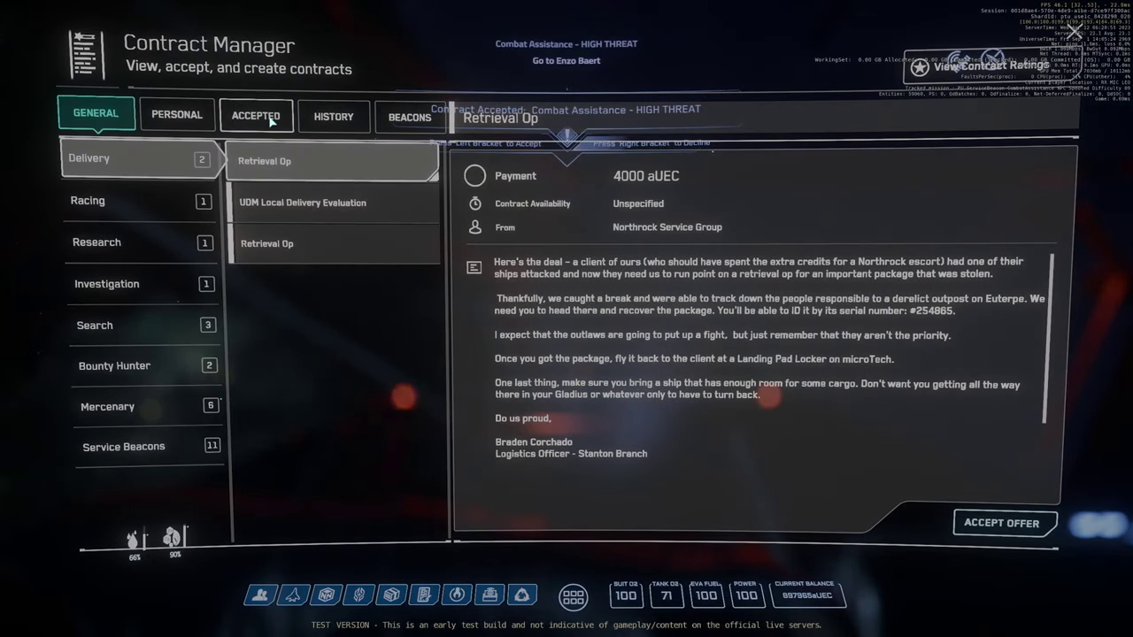
# Step: Check the Combat Assistance contract under ACCEPTED, then close the mobiGlas
pyautogui.click(259, 117)
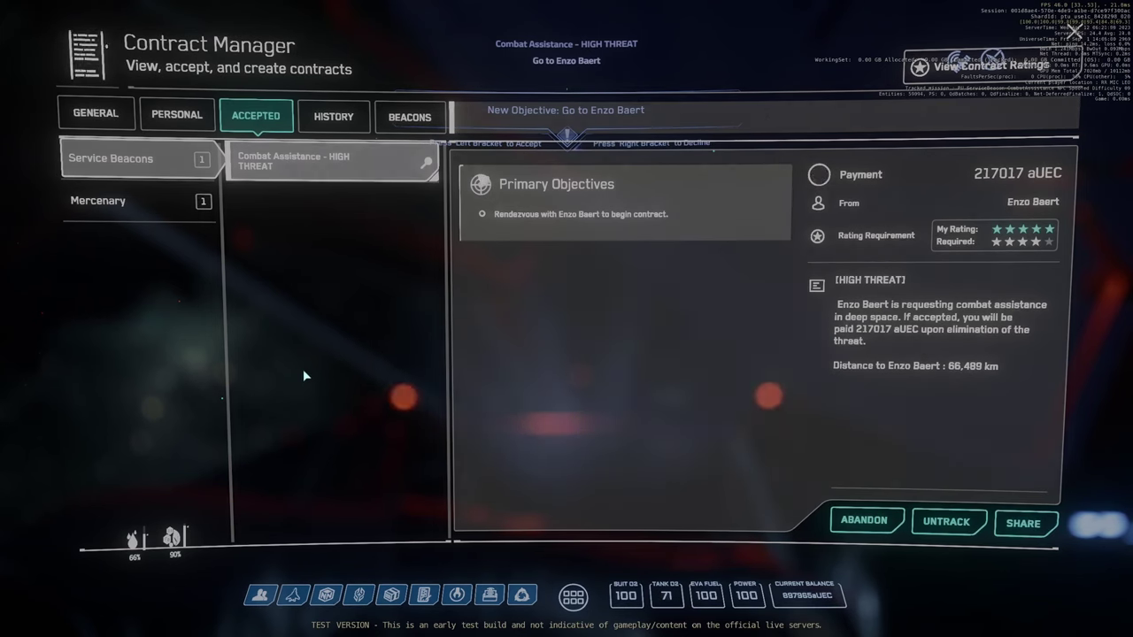
pyautogui.press('F2')
pyautogui.press('F2')
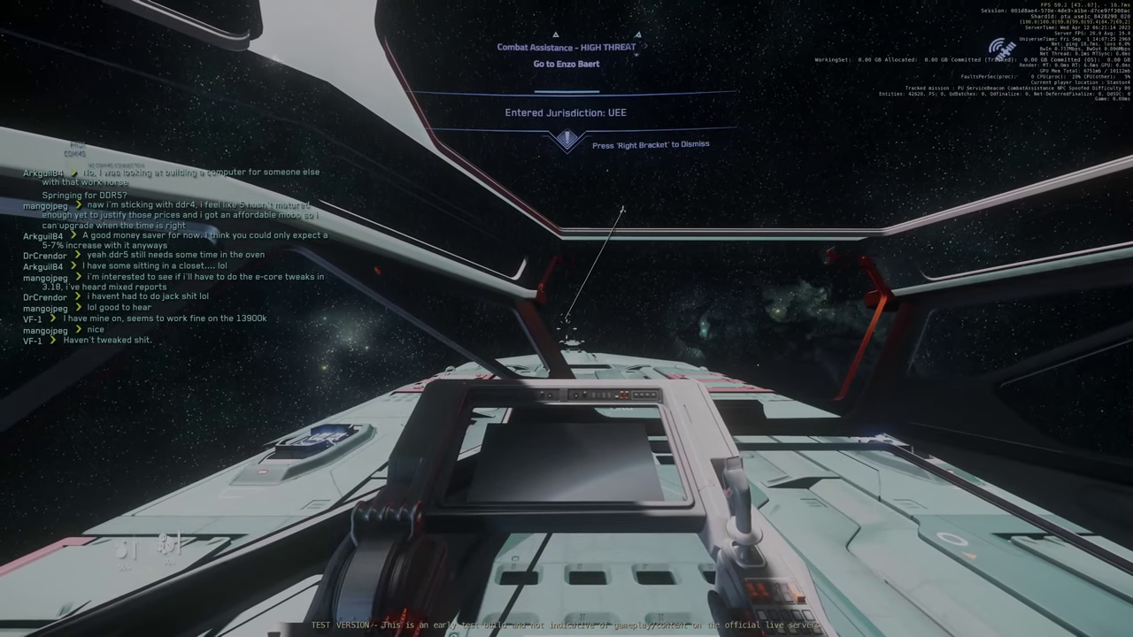
# Step: Route to the Calliope Quantum Beacon, 65,097 km away, and close the map
pyautogui.press('y')
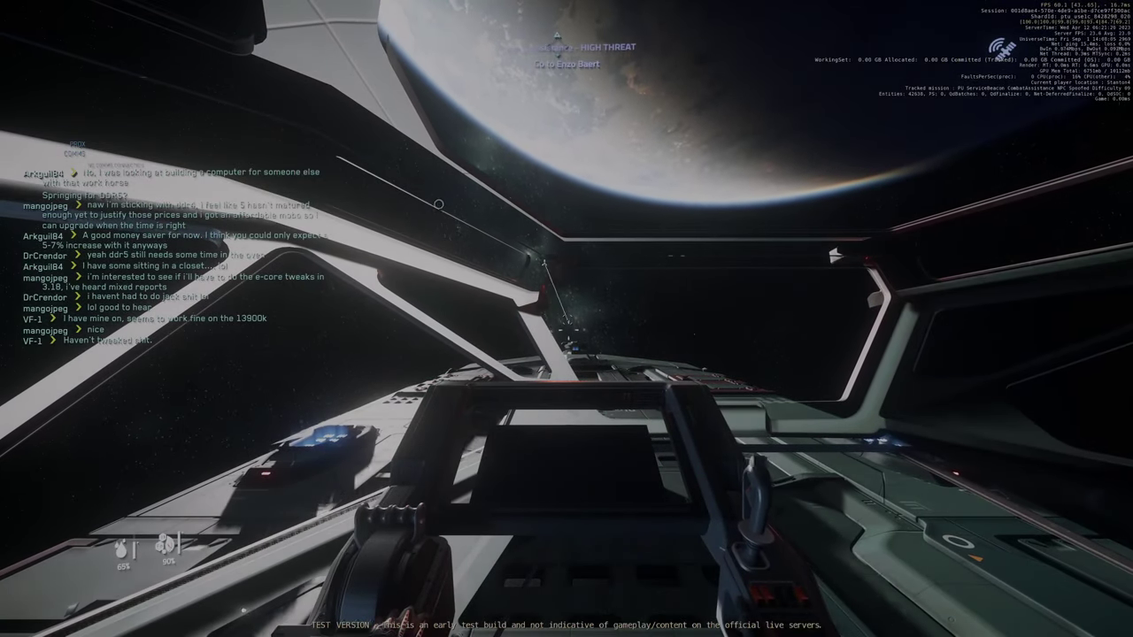
pyautogui.press('F2')
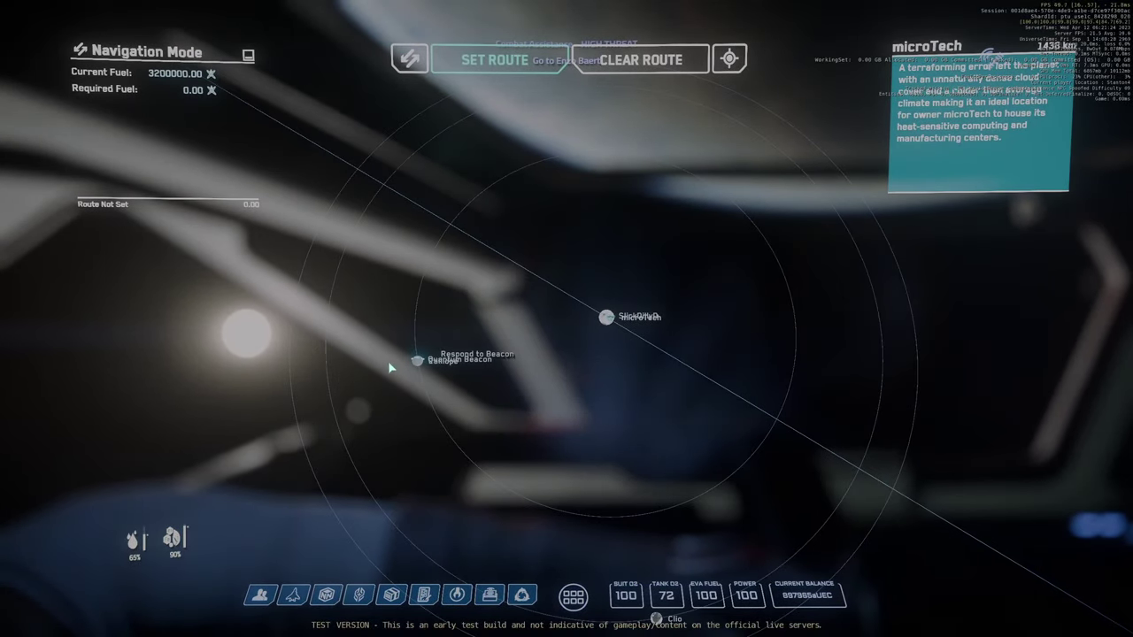
pyautogui.click(419, 361)
pyautogui.click(560, 186)
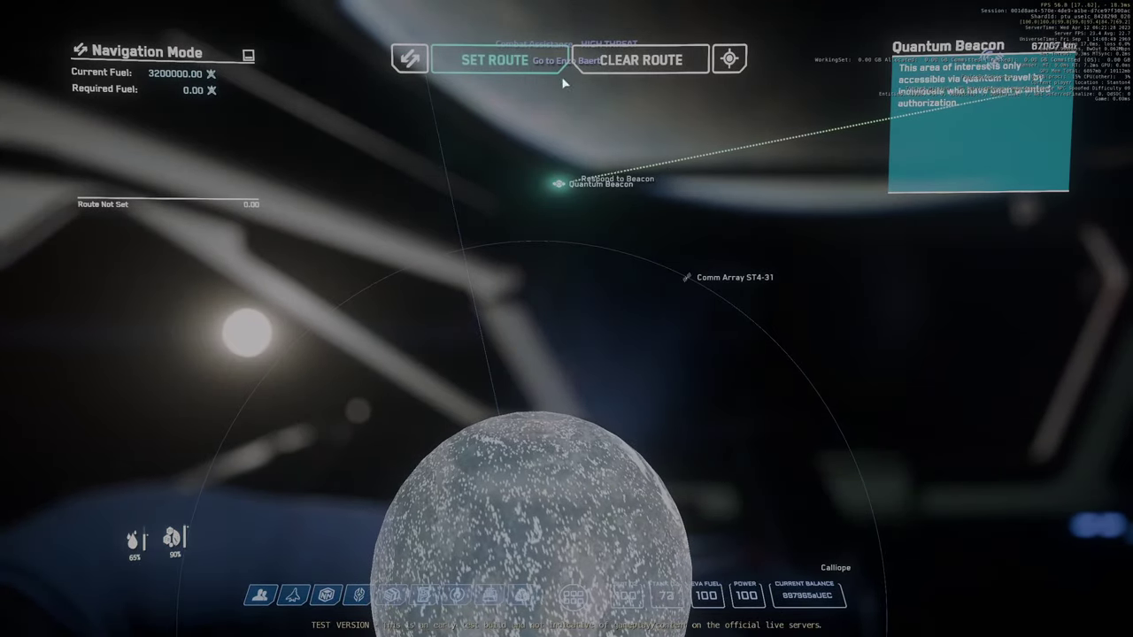
pyautogui.press('F2')
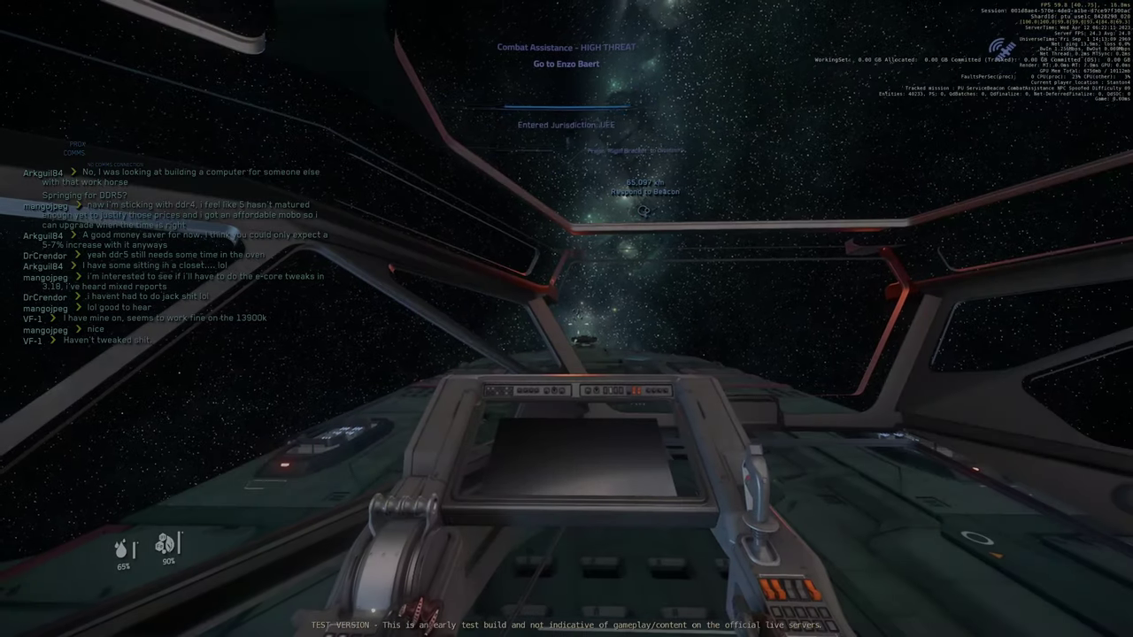
# Step: Line up and jump to the combat beacon, declining the moderate-threat assist request
pyautogui.press('b')
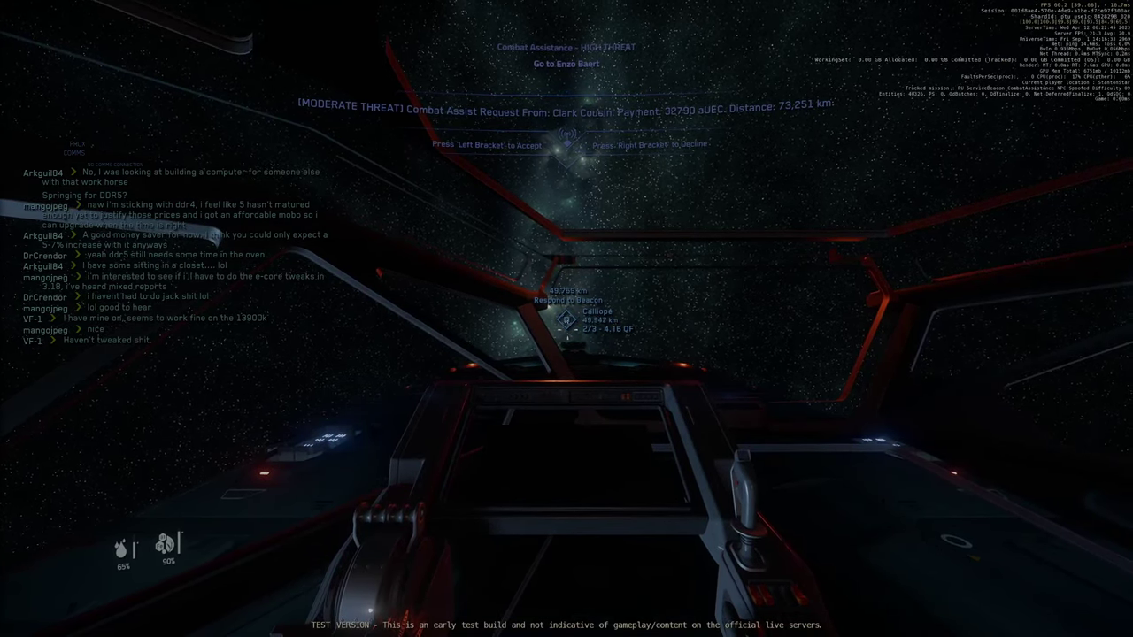
pyautogui.press(']')
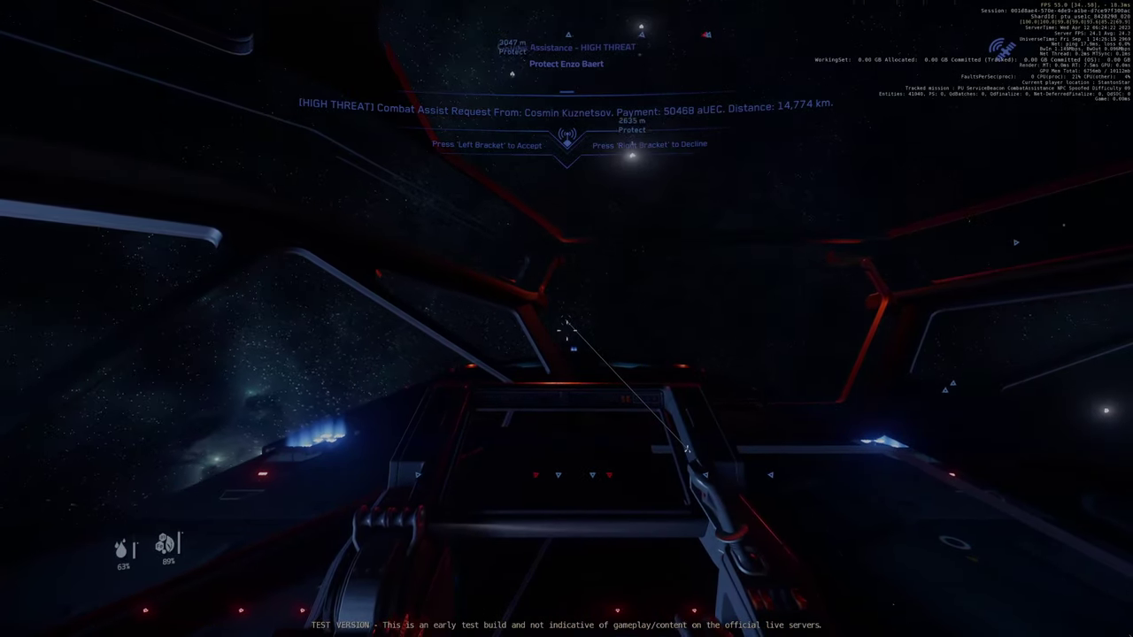
# Step: Dismiss two incoming assist requests while defending Enzo Baert at the beacon
pyautogui.press('[')
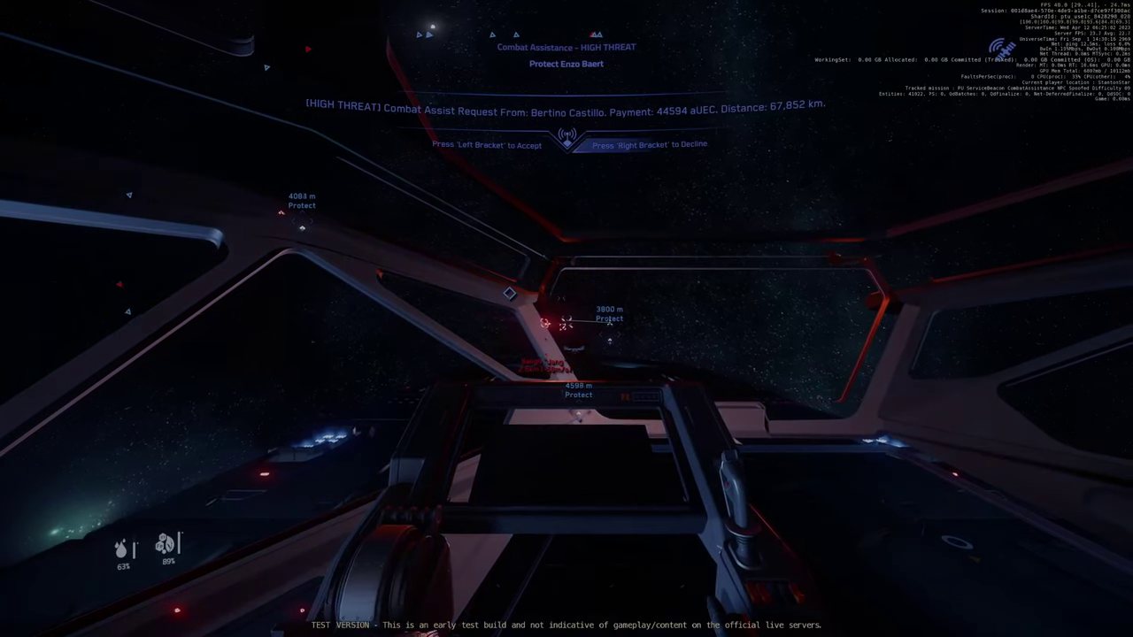
pyautogui.press(']')
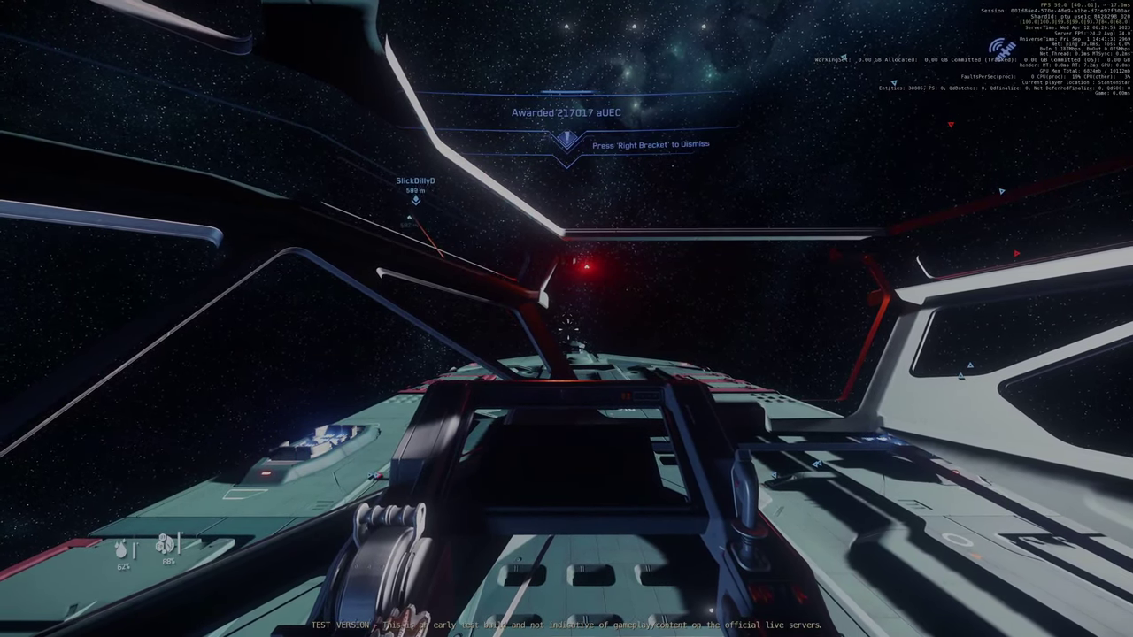
# Step: Plot the 3520.88-fuel, three-leg route to Port Olisar at Crusader, then close the star map
pyautogui.press('F2')
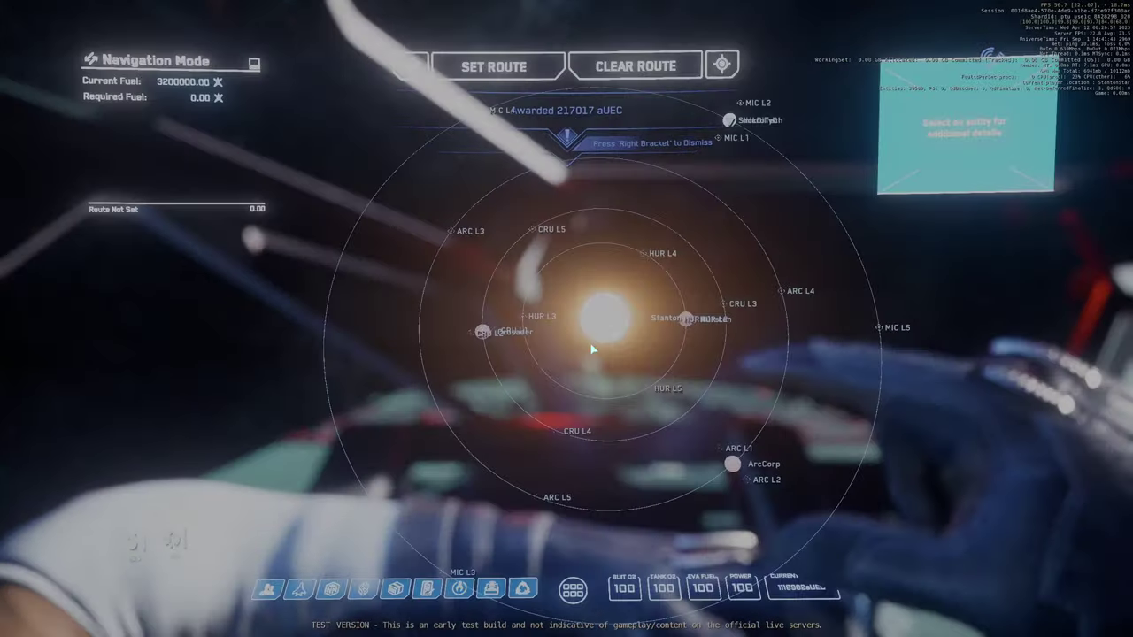
pyautogui.hotkey('alt', 'Tab')
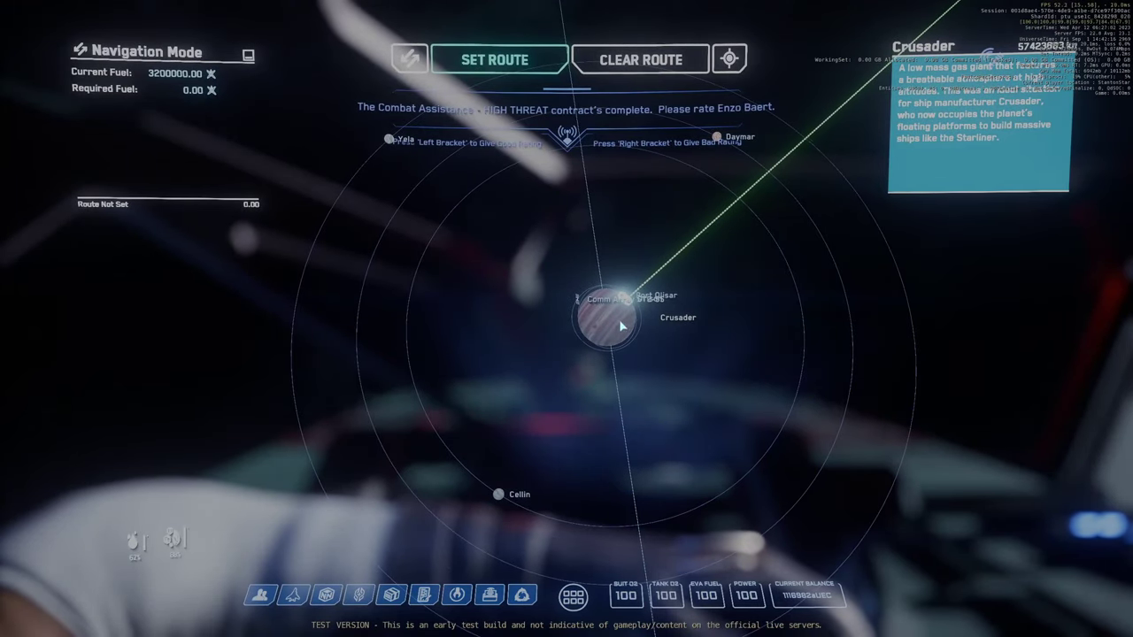
pyautogui.scroll(3, 652, 317)
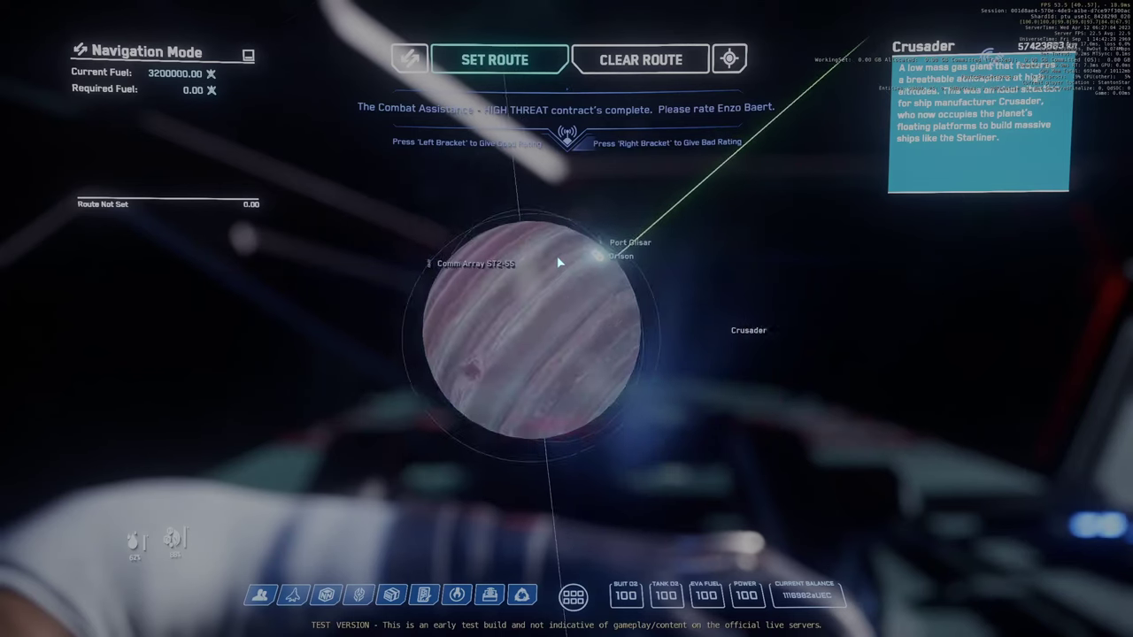
pyautogui.scroll(-3, 652, 317)
pyautogui.click(625, 244)
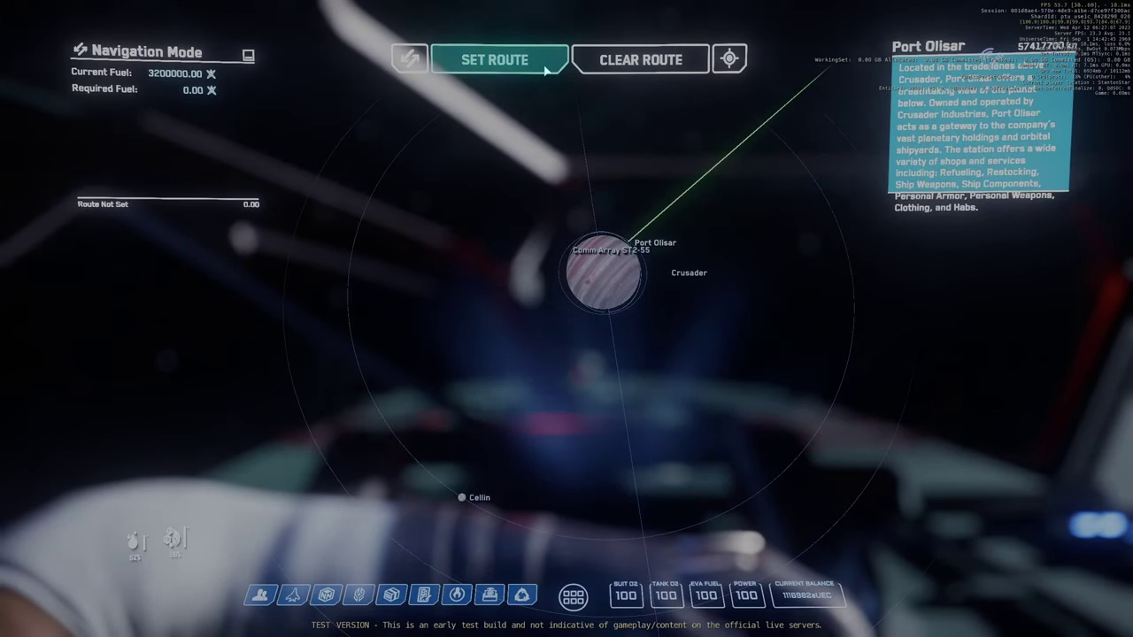
pyautogui.click(547, 70)
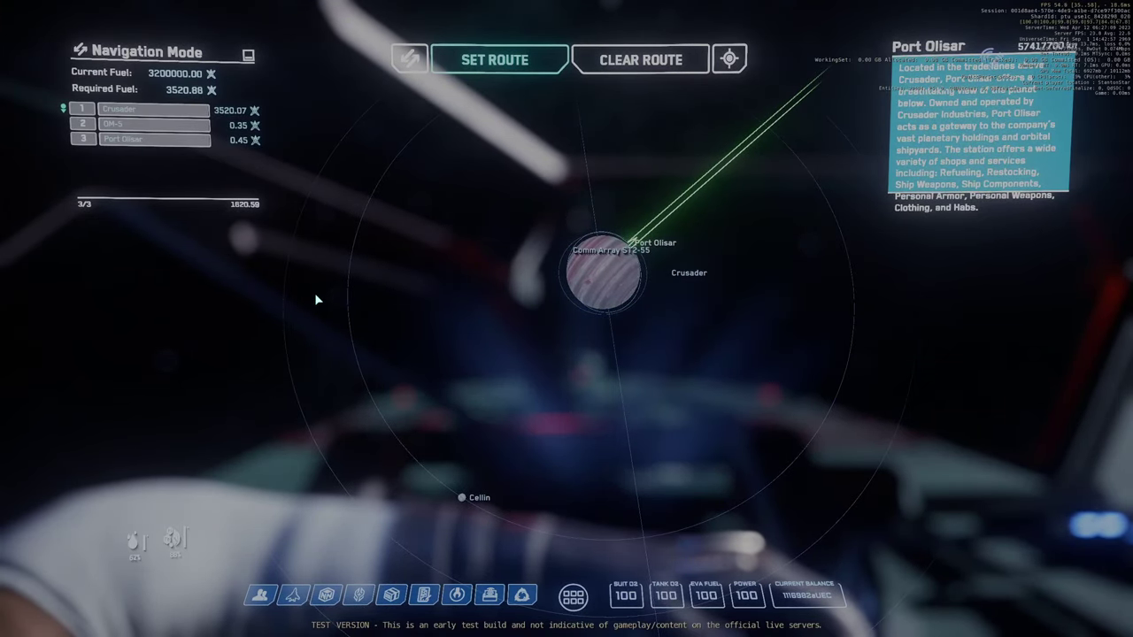
pyautogui.press('F2')
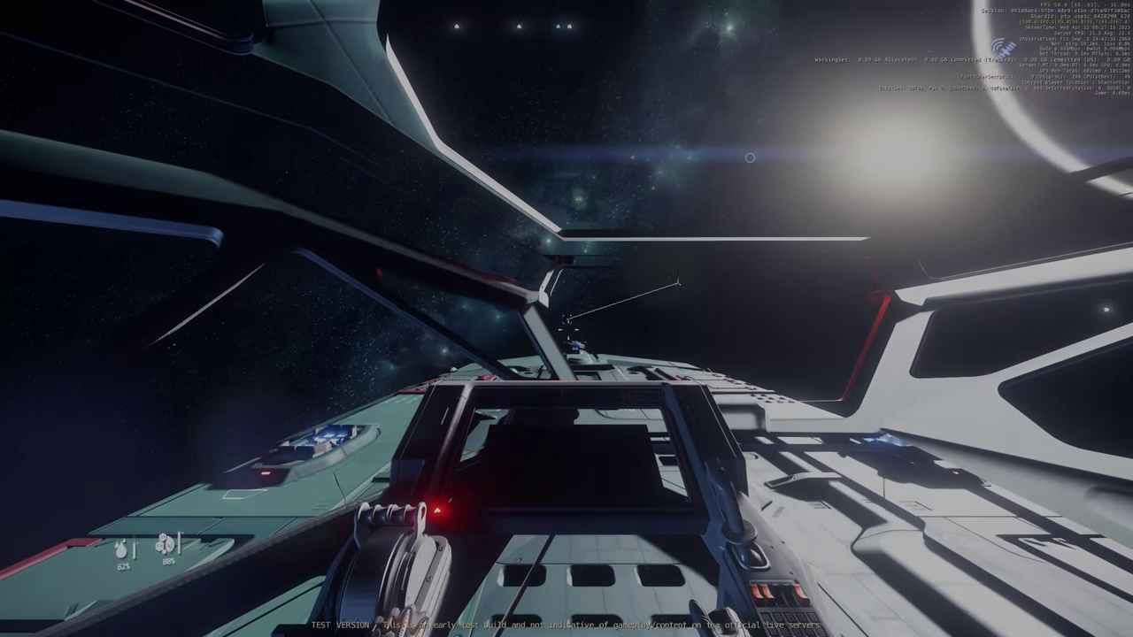
pyautogui.press('F4')
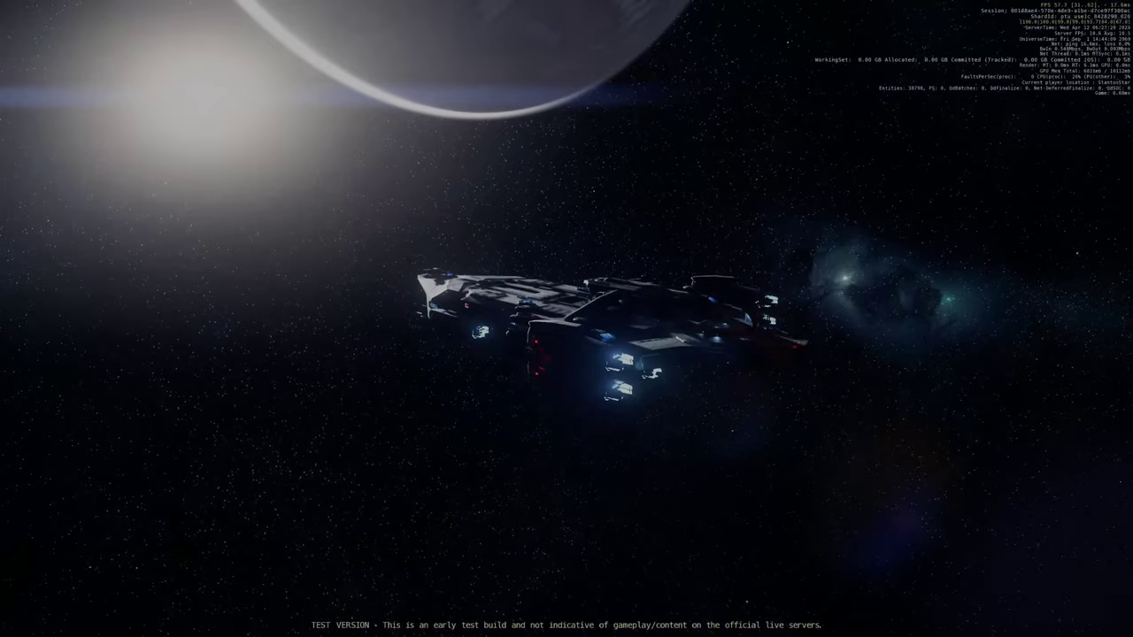
pyautogui.press('F4')
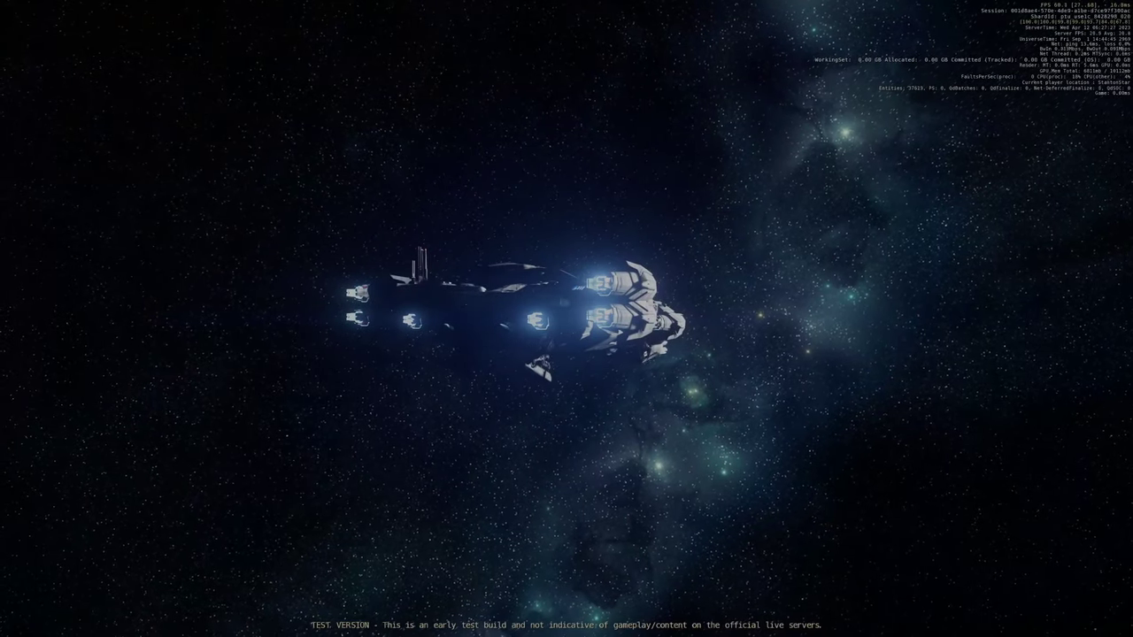
pyautogui.press('F4')
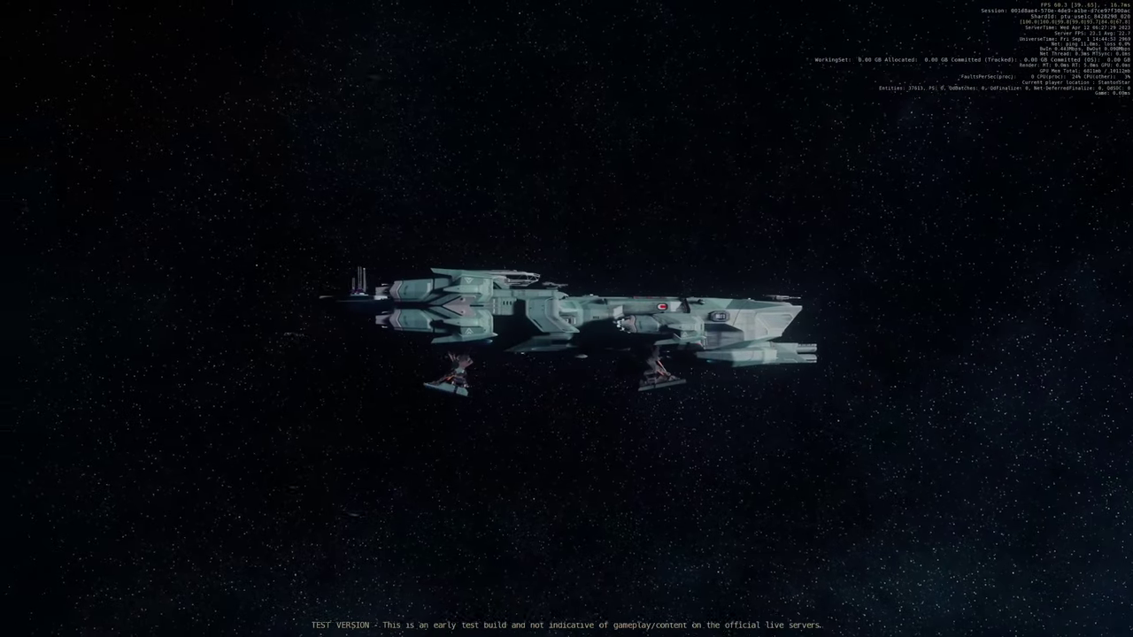